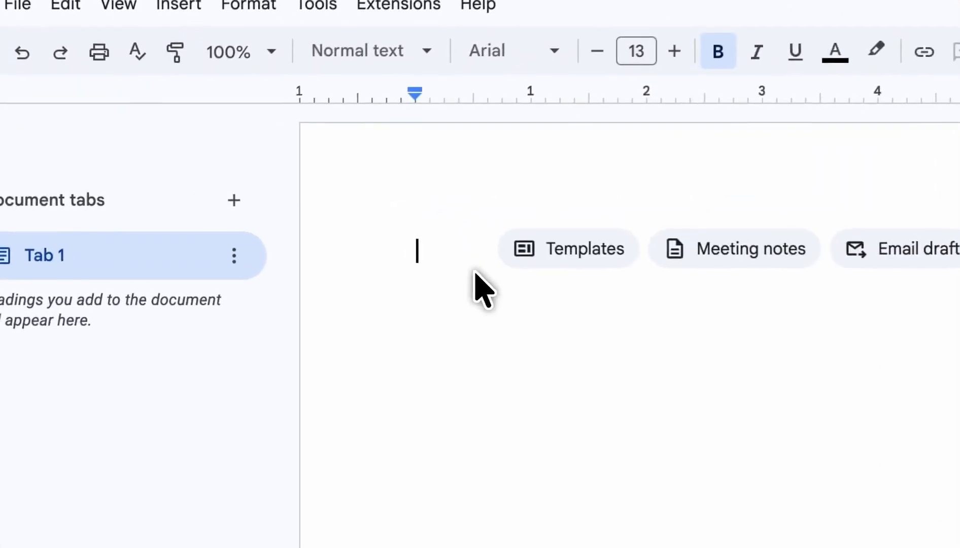
- Write the title "Fillable Form" on the first line of the document and centre it
type("F")
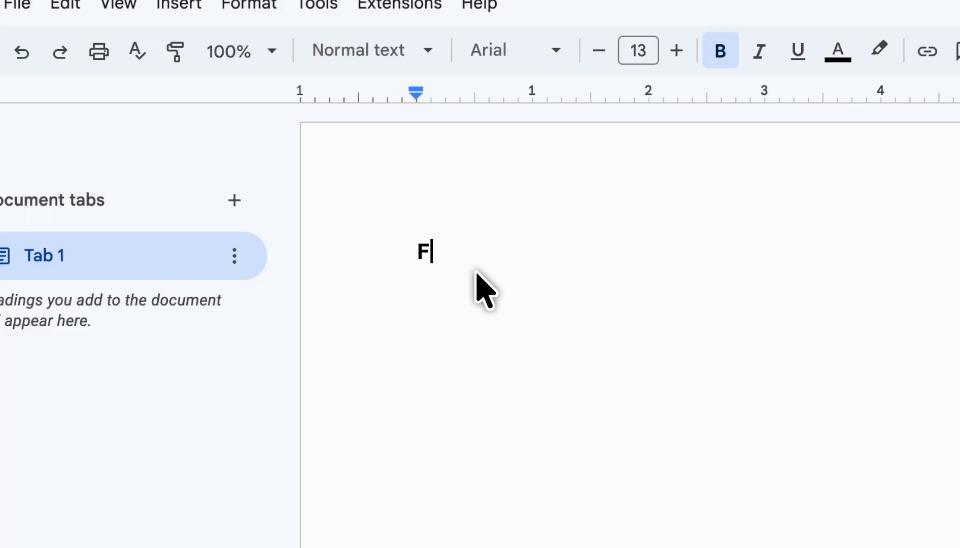
type("illable F")
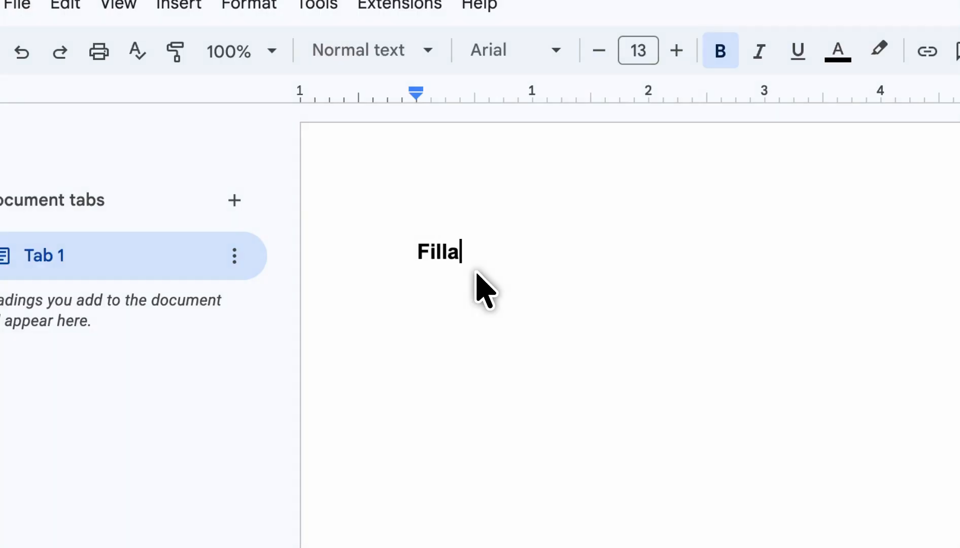
type("or")
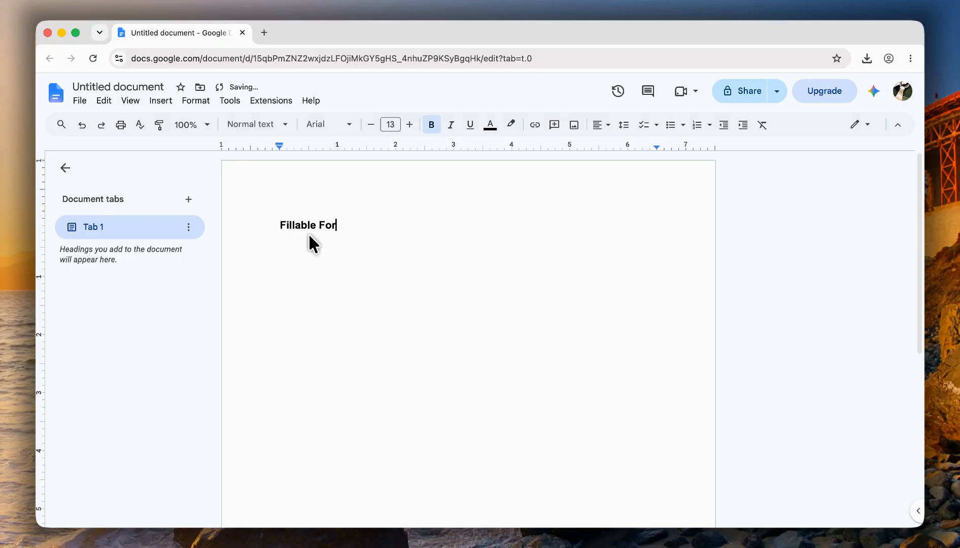
type("m")
triple_click(355, 223)
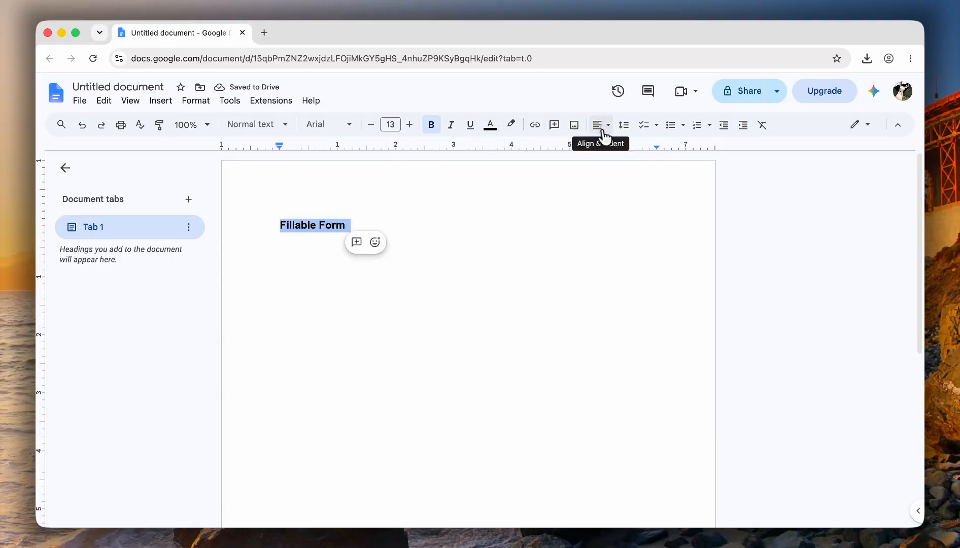
left_click(602, 128)
left_click(618, 145)
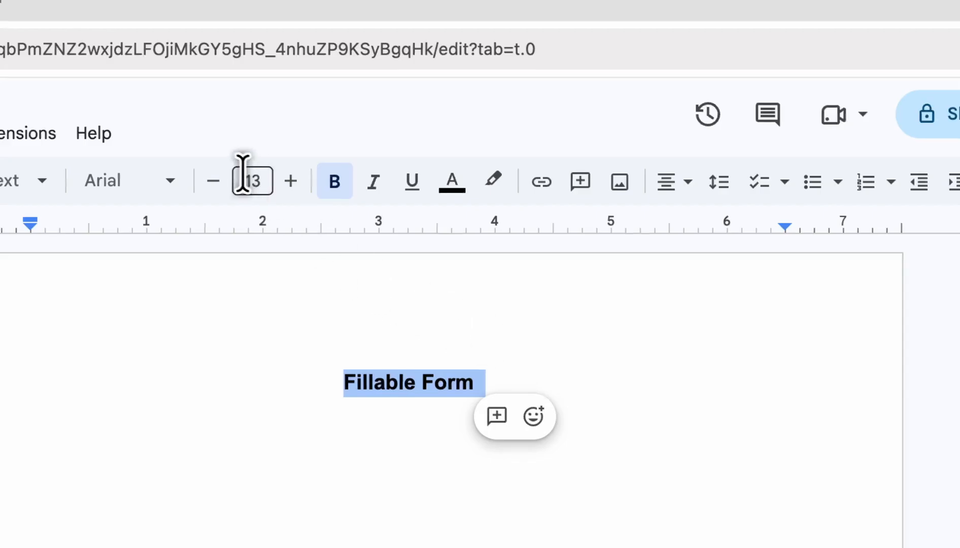
- Try the title at font size 11 and restore it to 13
left_click(213, 180)
left_click(213, 180)
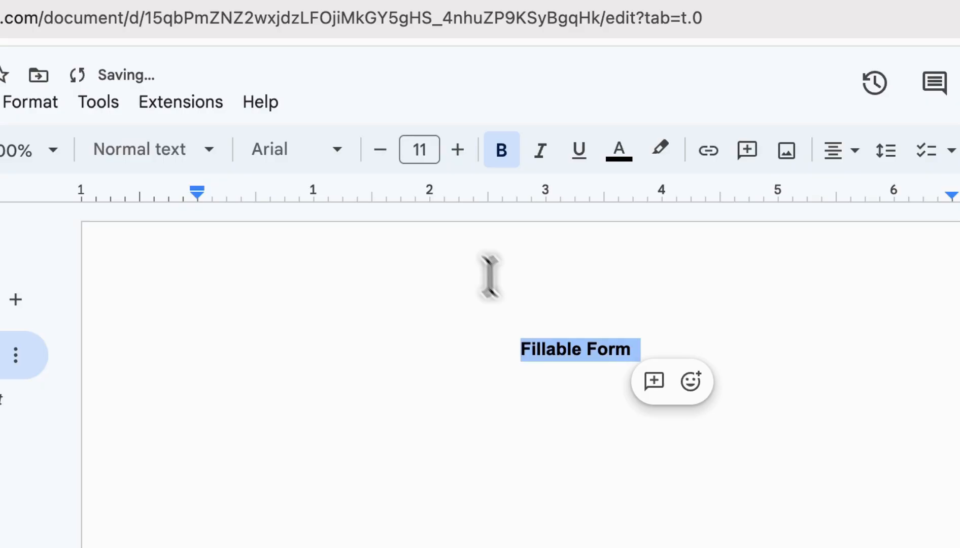
left_click(456, 151)
left_click(457, 151)
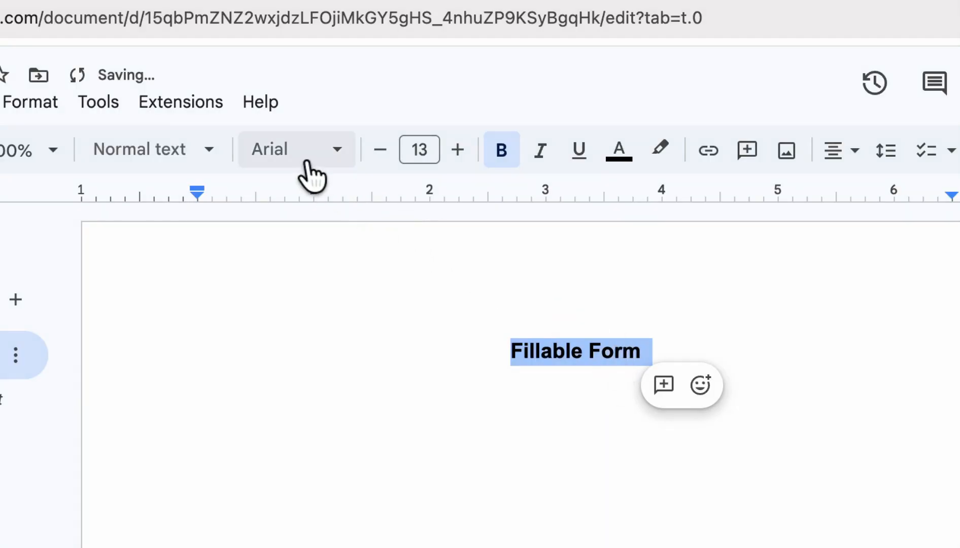
- Change the title's font to Times New Roman and place the cursor at the end of the title
left_click(327, 162)
left_click(335, 333)
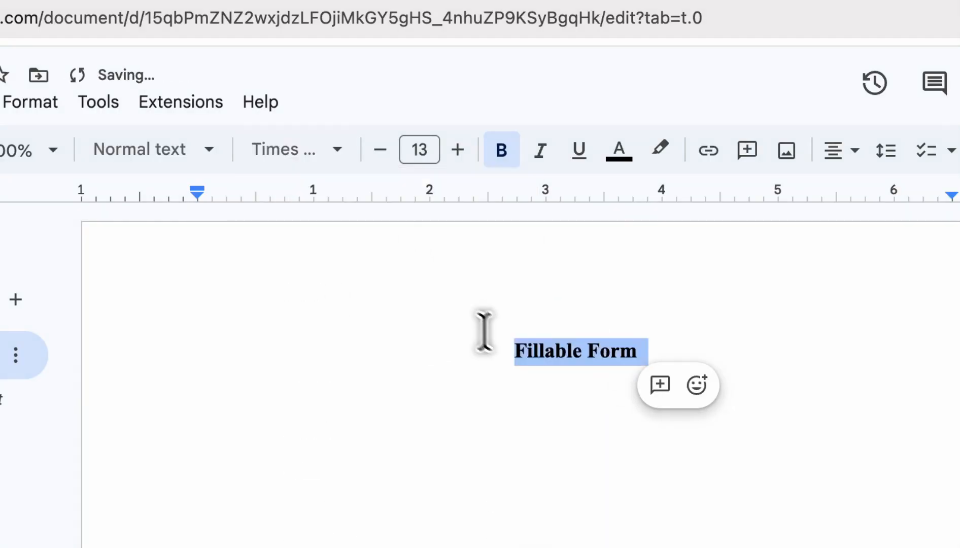
left_click(648, 350)
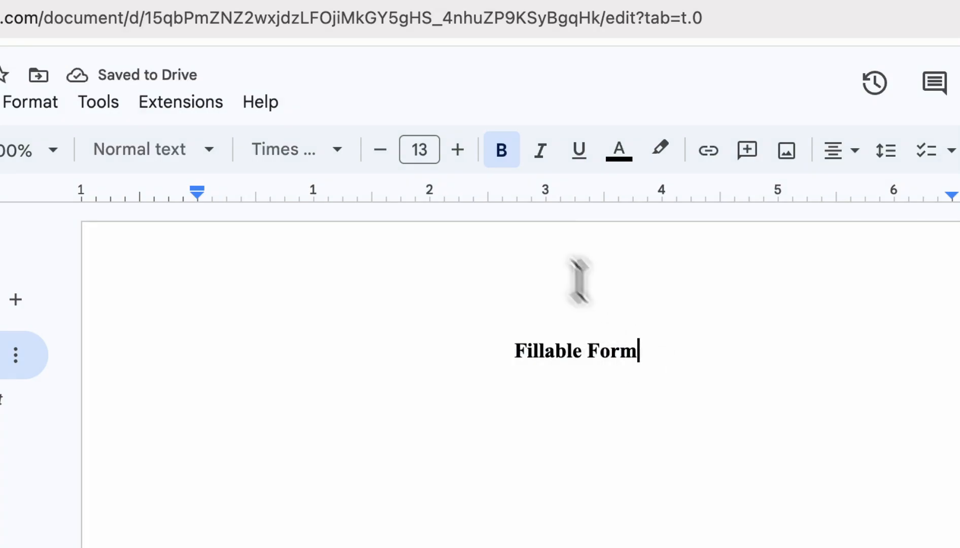
- Add a left-aligned "Name" label on a new line below the title
key("Return")
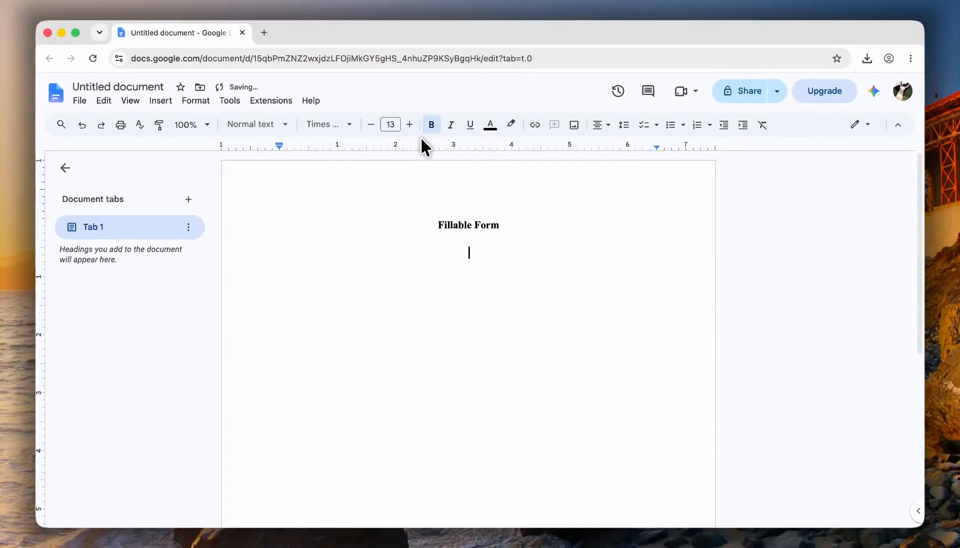
key("super+shift+l")
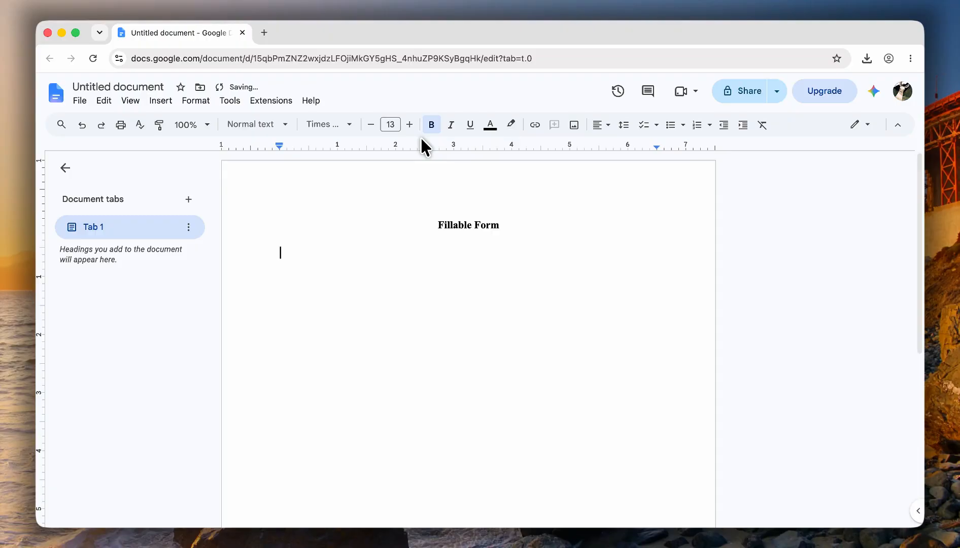
type("Name")
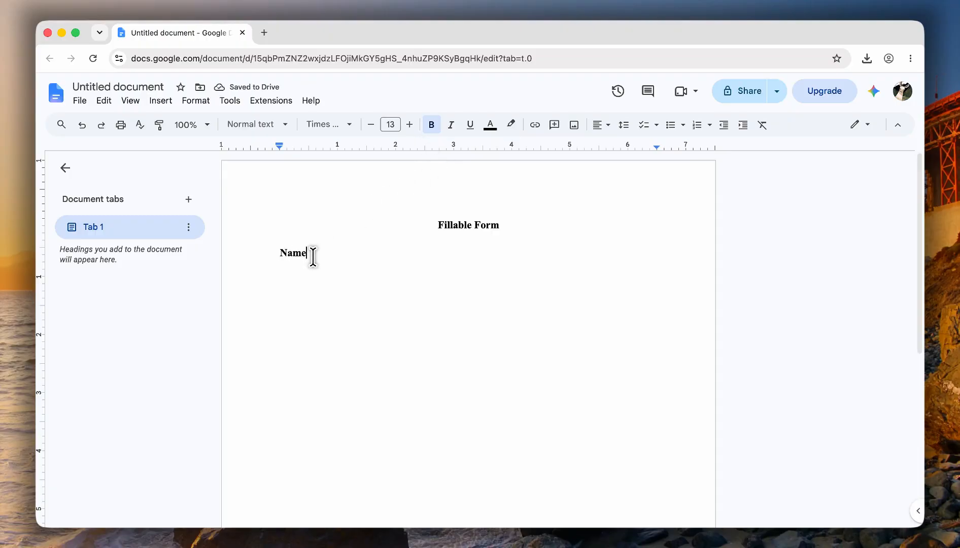
- Insert a horizontal line beneath the "Name" label as its answer line and place the cursor below it
key("Return")
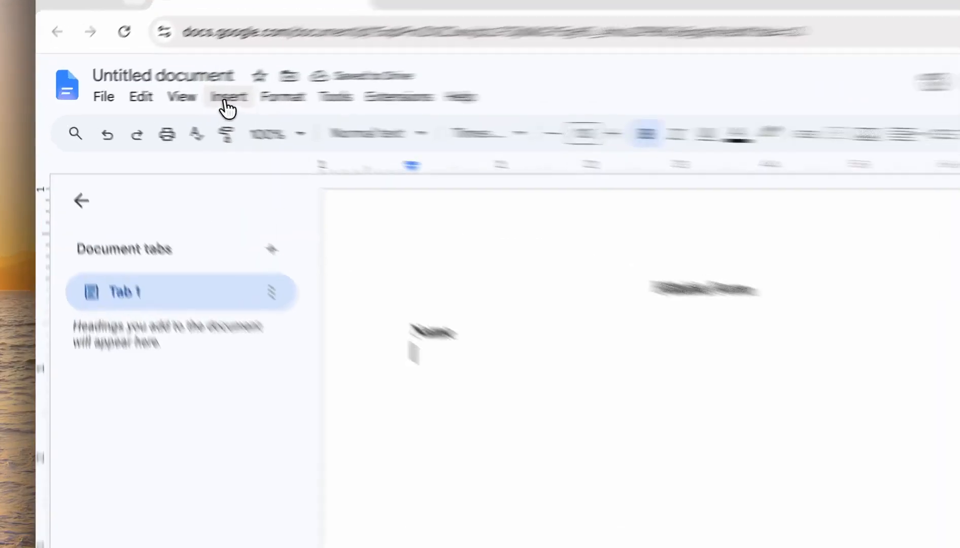
left_click(161, 104)
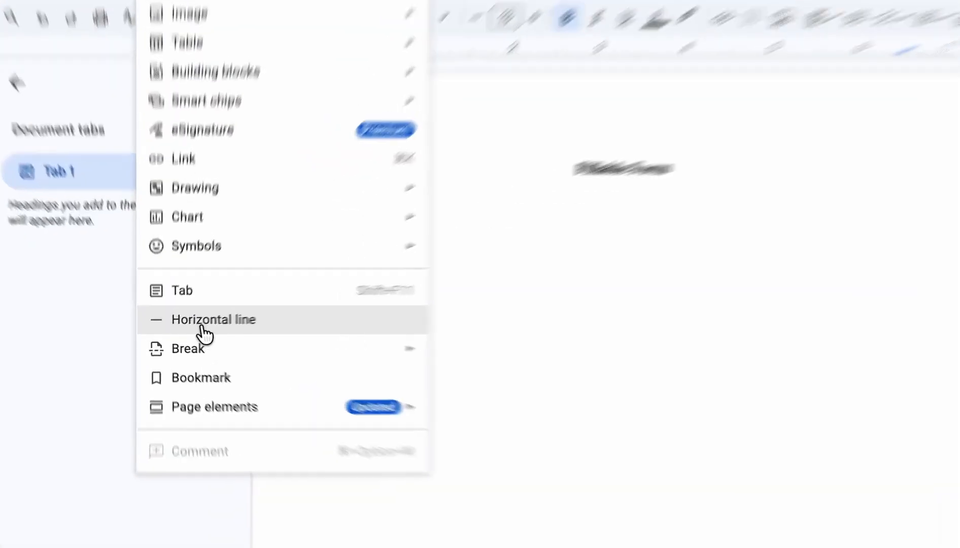
left_click(191, 328)
left_click_drag(680, 274, 84, 284)
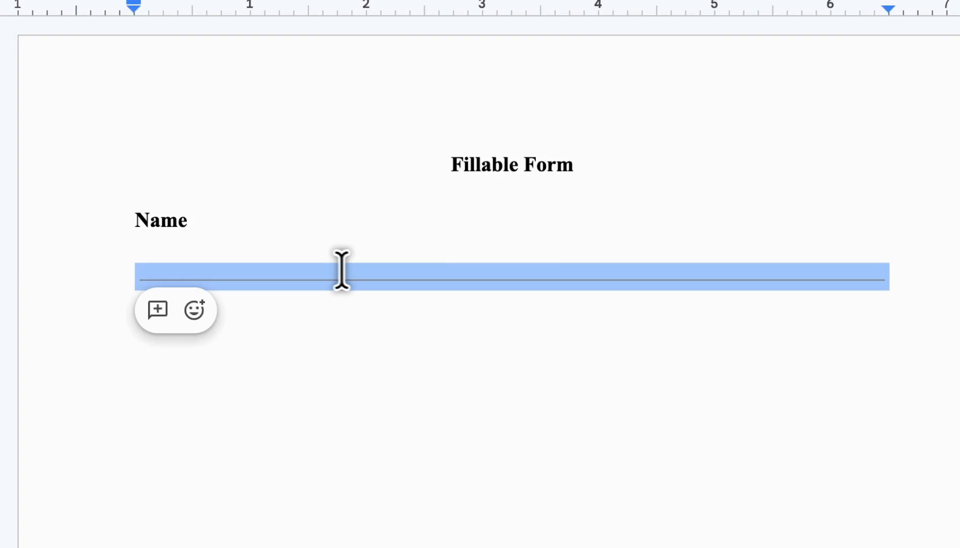
left_click(919, 297)
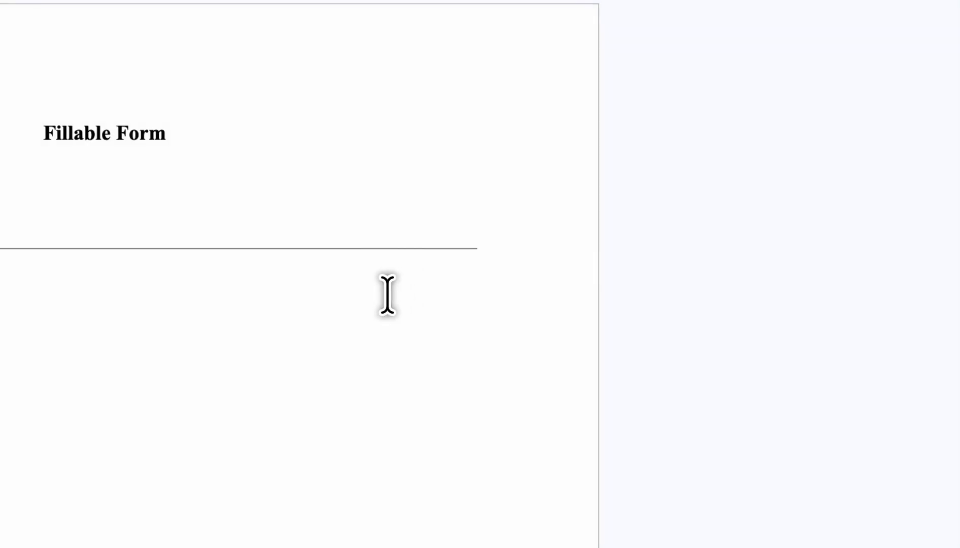
- Add the label "Drop down menu" below the horizontal line and start a new dropdown smart chip under it
type("Drop down menu")
key("Return")
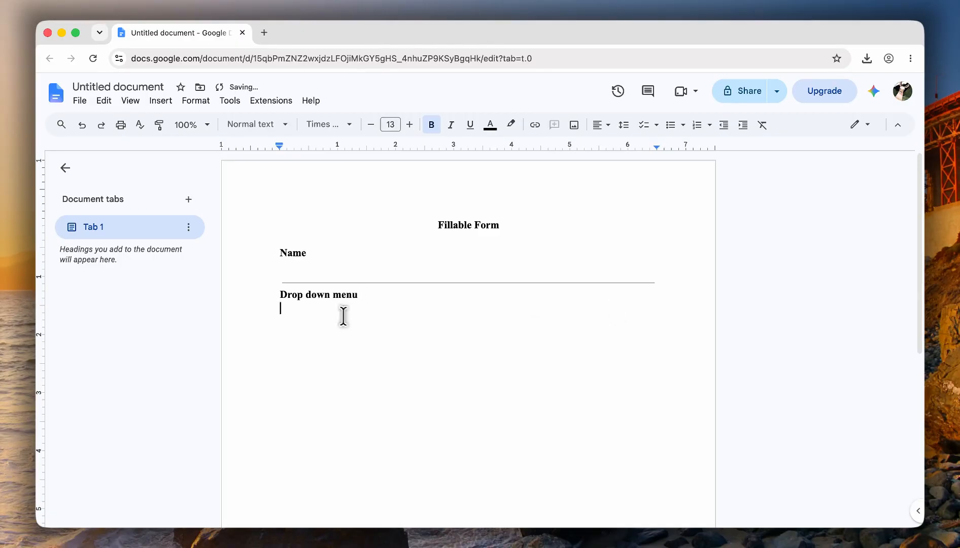
left_click(160, 101)
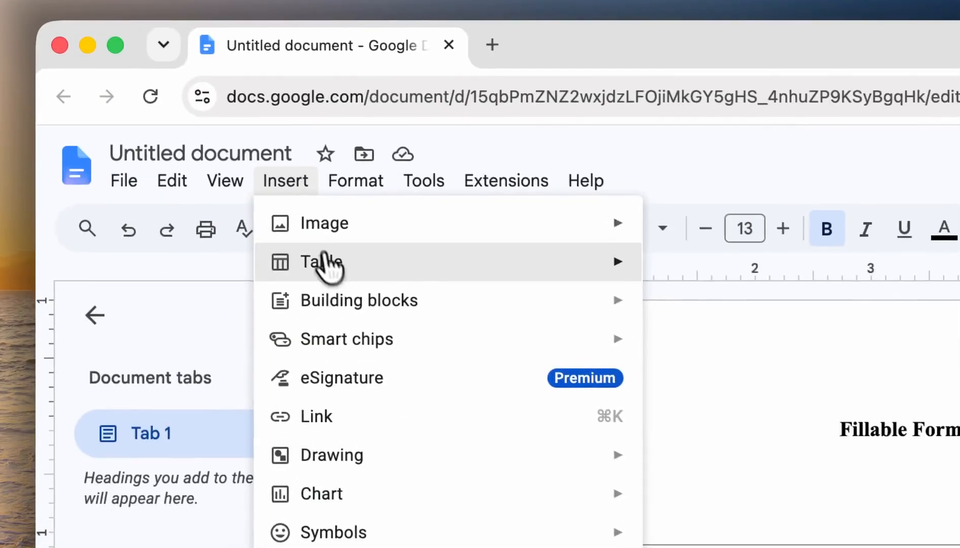
mouse_move(347, 345)
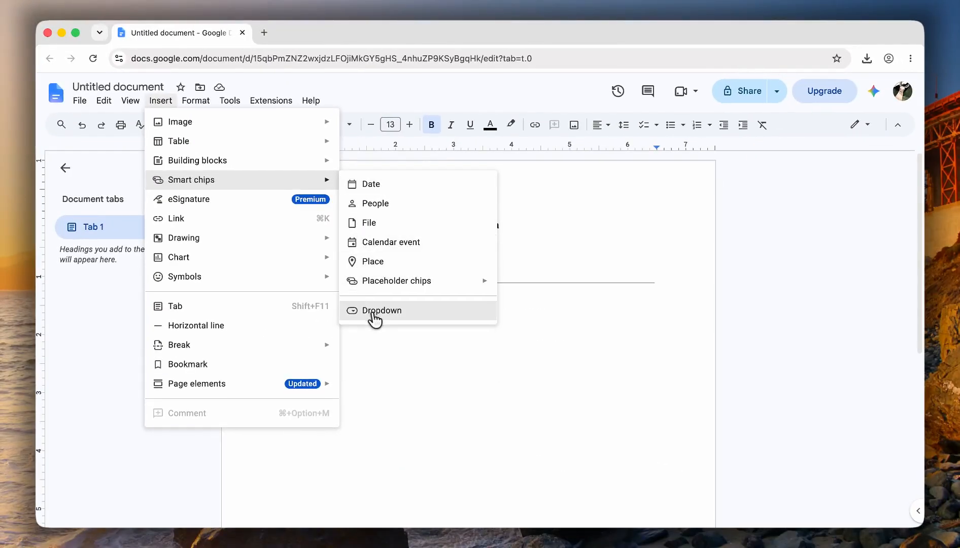
left_click(386, 315)
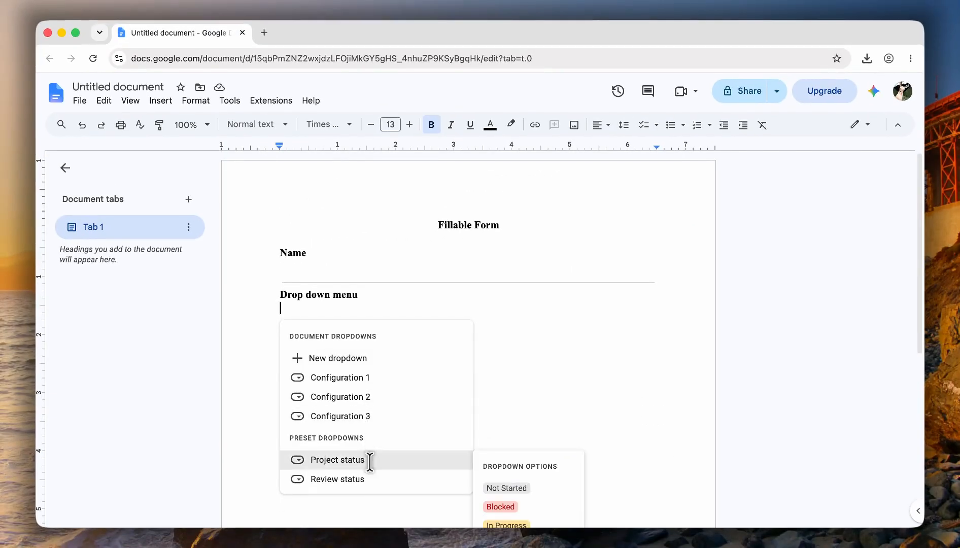
left_click(344, 360)
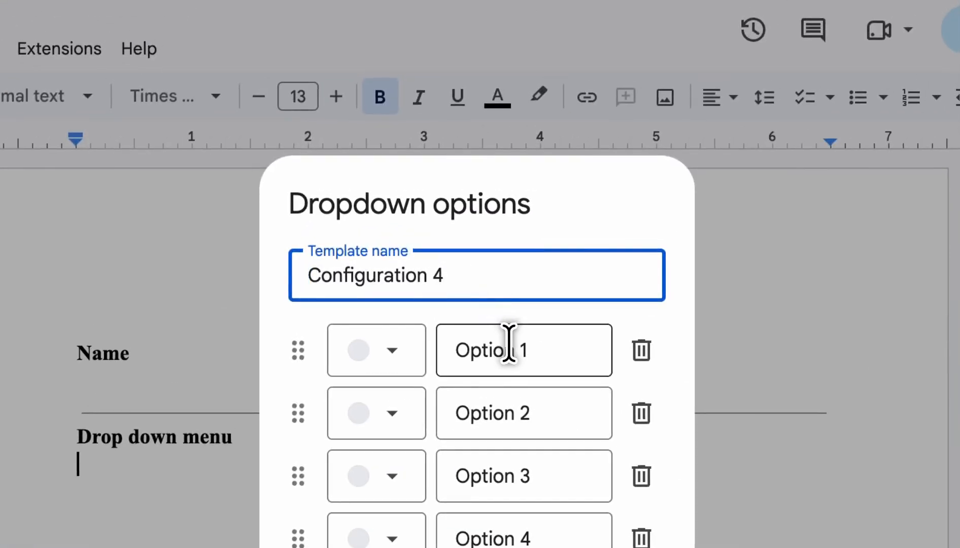
- Rename the dropdown's first option to "Please select" and save the dropdown into the form
left_click(512, 354)
left_click_drag(538, 351, 421, 359)
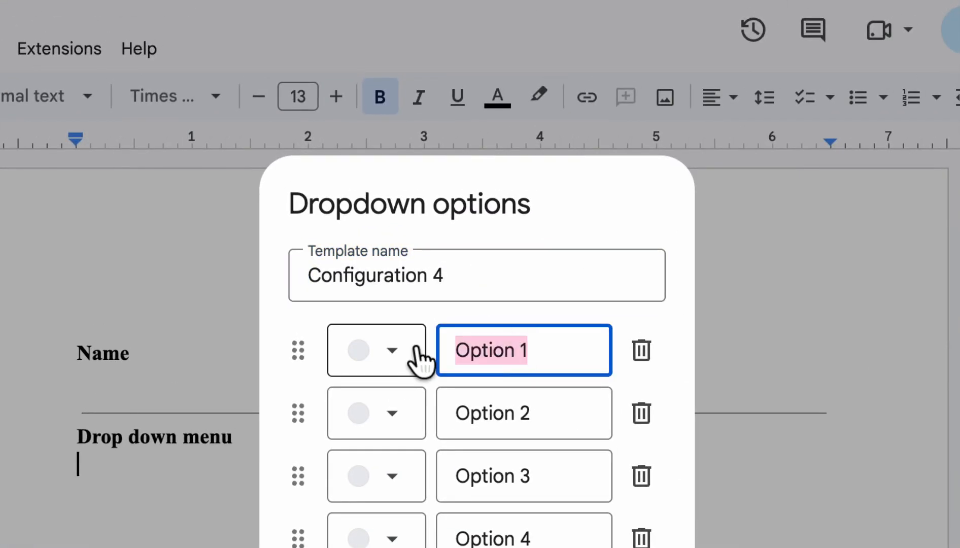
type("Please selex")
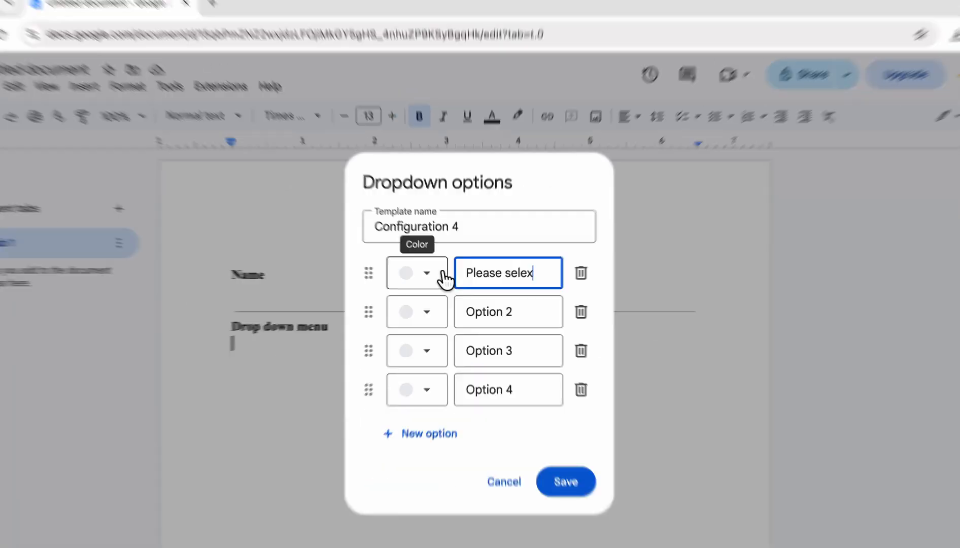
key("BackSpace")
type("ct")
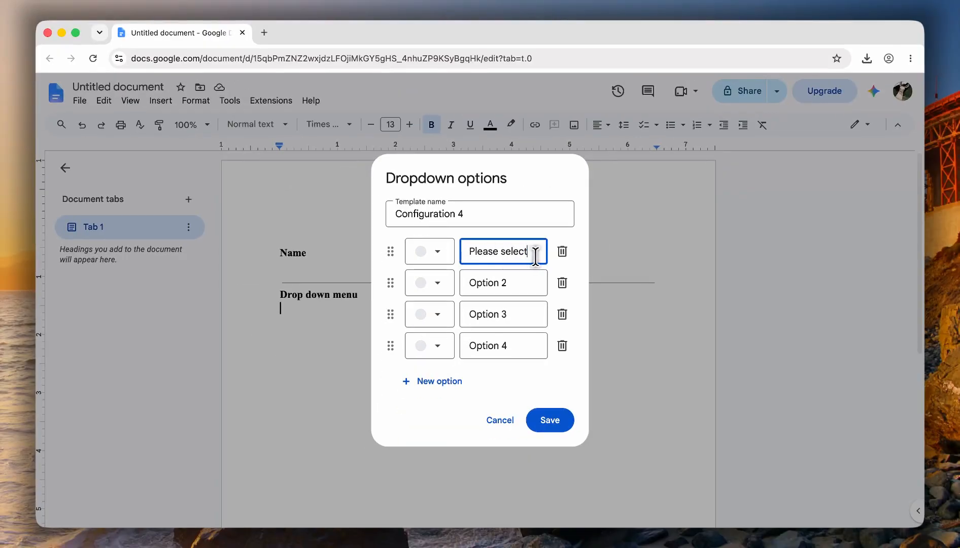
left_click(566, 481)
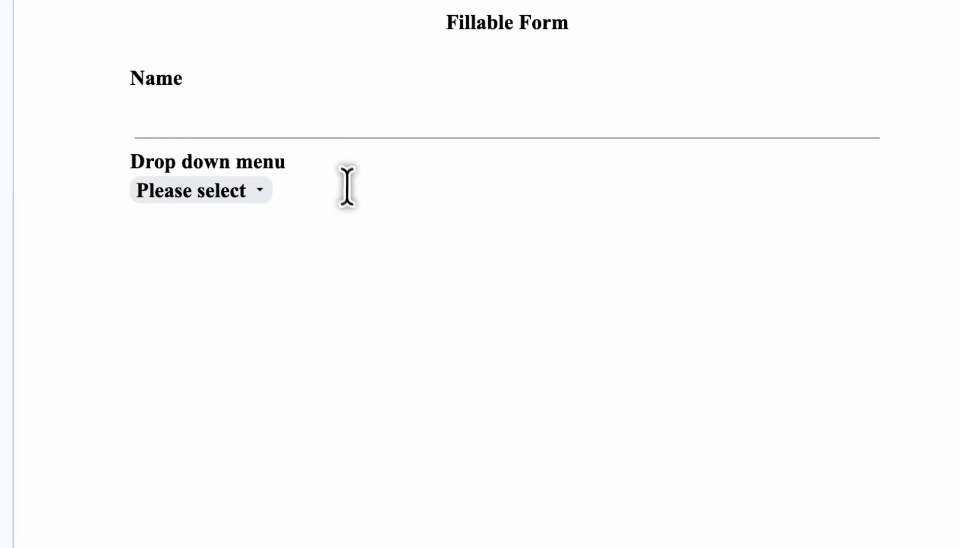
- Add a "Check list" label below the dropdown and start a checklist on the line under it
key("Return")
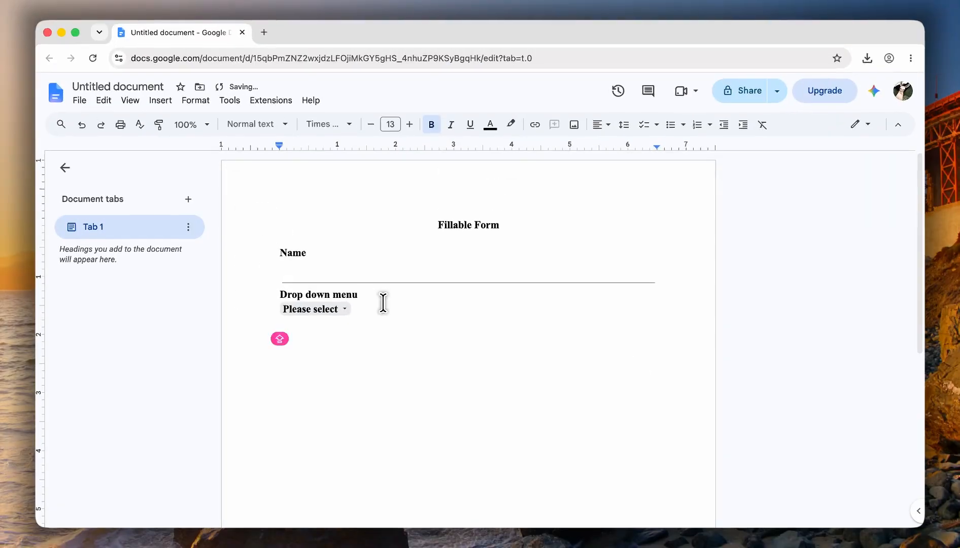
type("Check list")
key("Return")
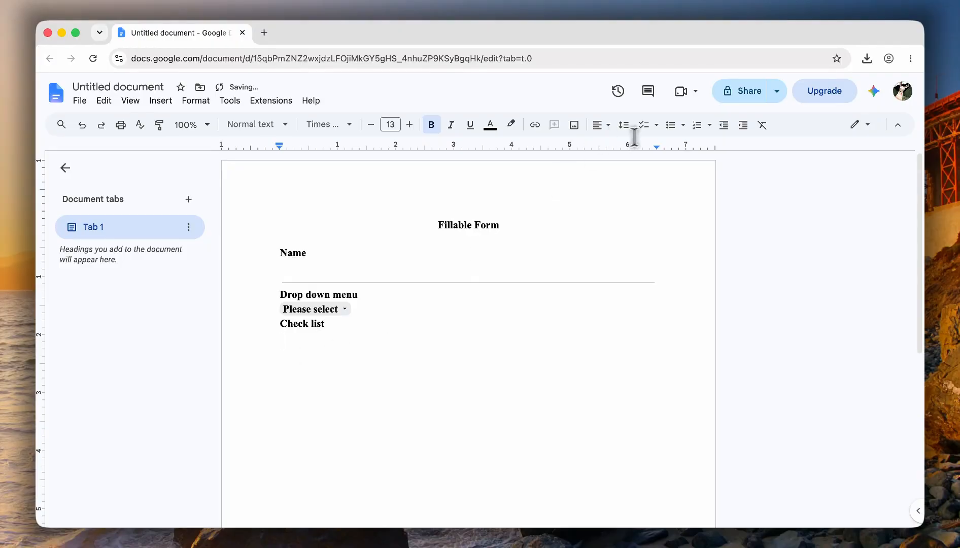
left_click(639, 125)
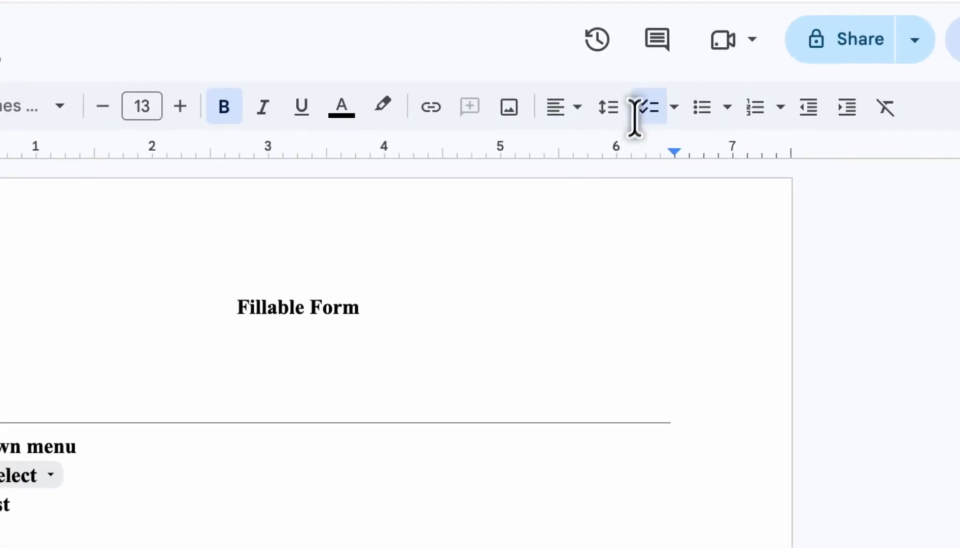
- Enter the checklist items "Wash Dishes", "Feed dogs" and "Clean the house"
type("Wash Dishes")
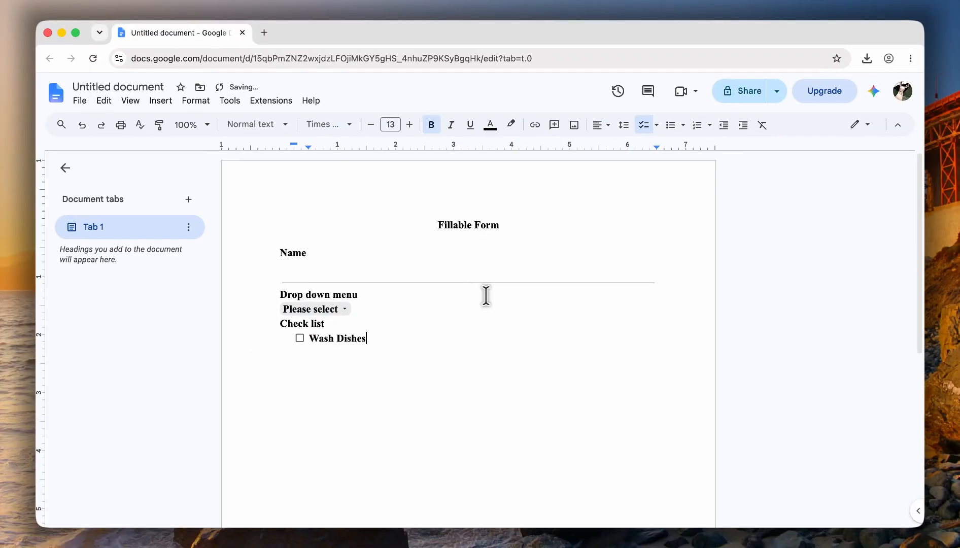
key("Return")
type("Feed dogs")
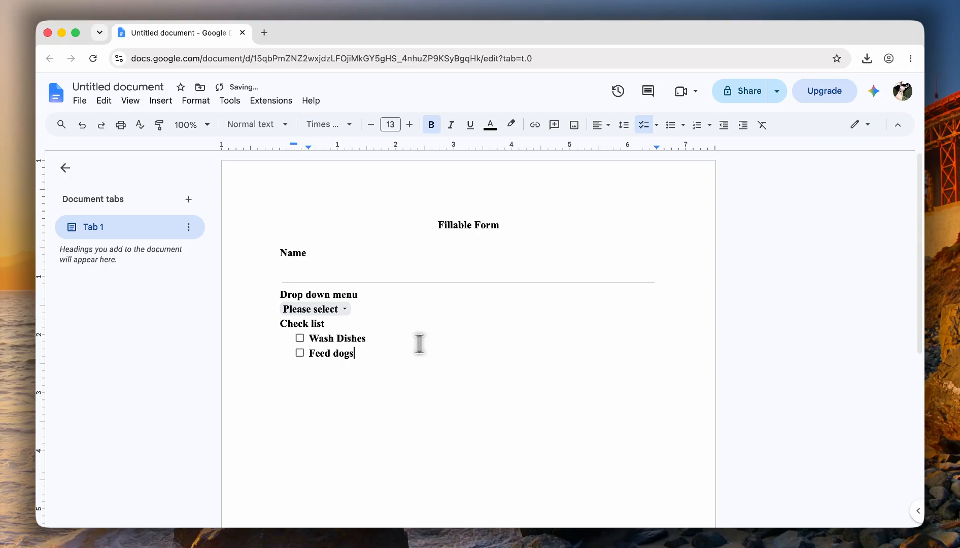
key("Return")
type("Clean the house")
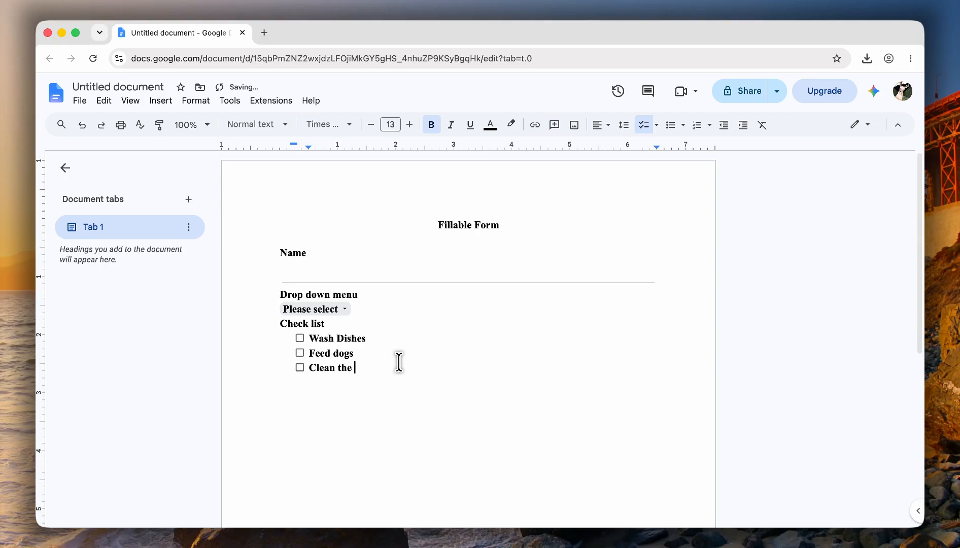
- Convert the checklist items into a bulleted list, trying the diamond-and-arrow bullet style and switching to the solid round bullet style
left_click(670, 125)
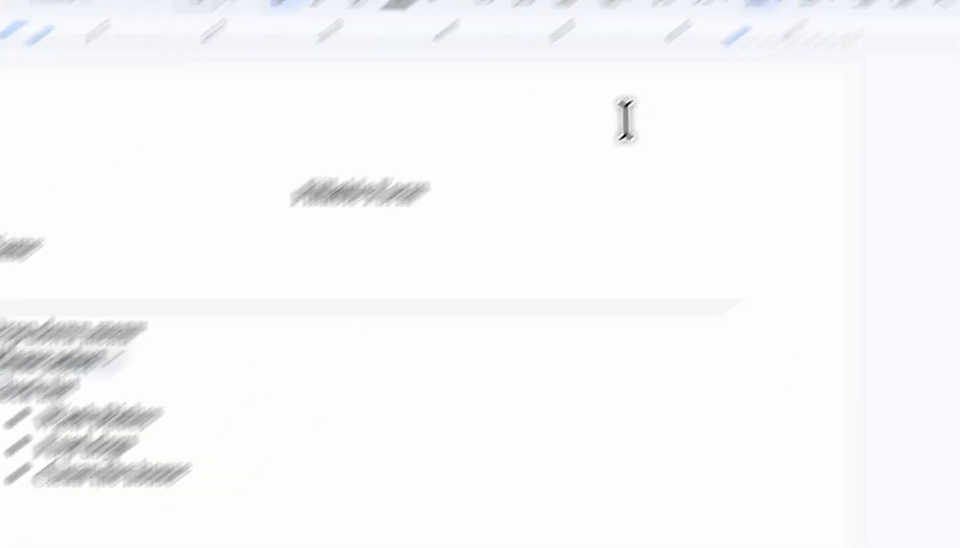
left_click(519, 198)
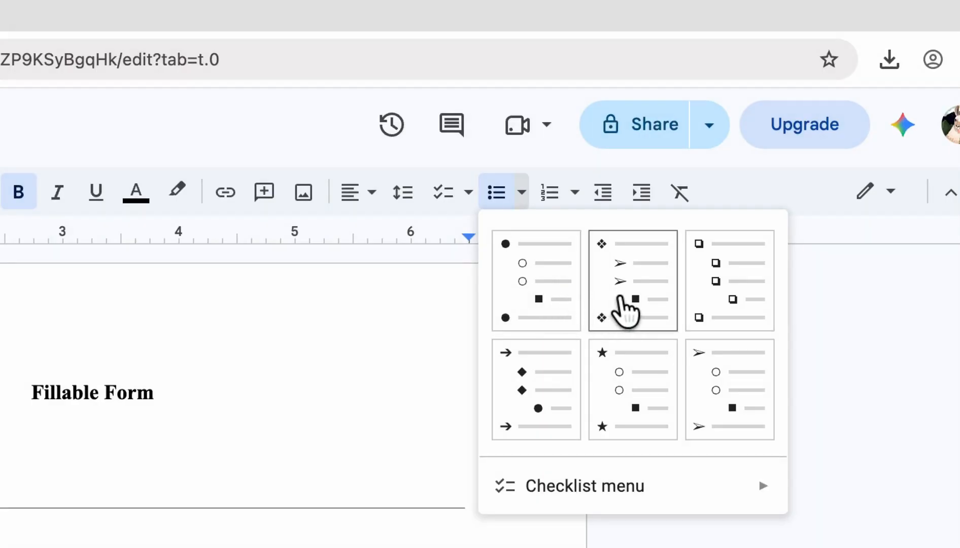
left_click(622, 302)
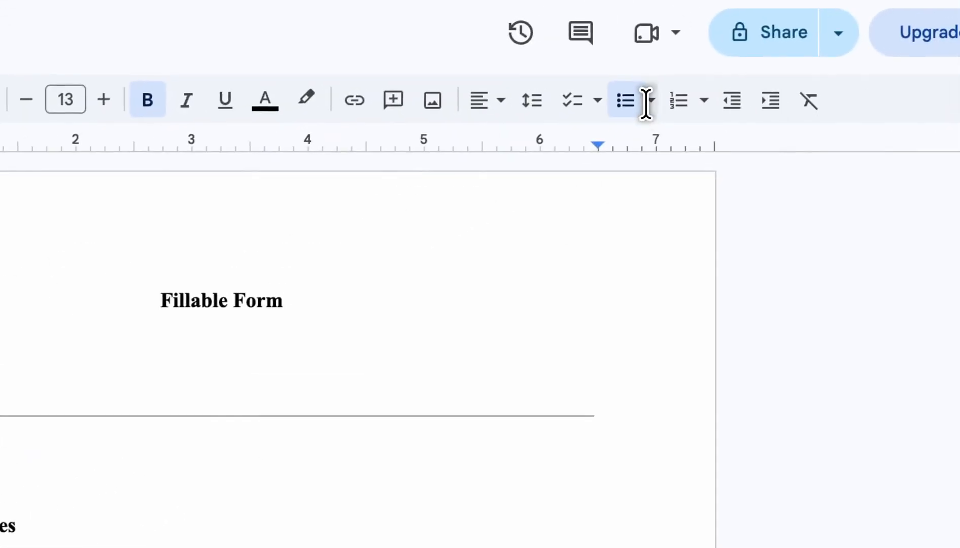
left_click(852, 14)
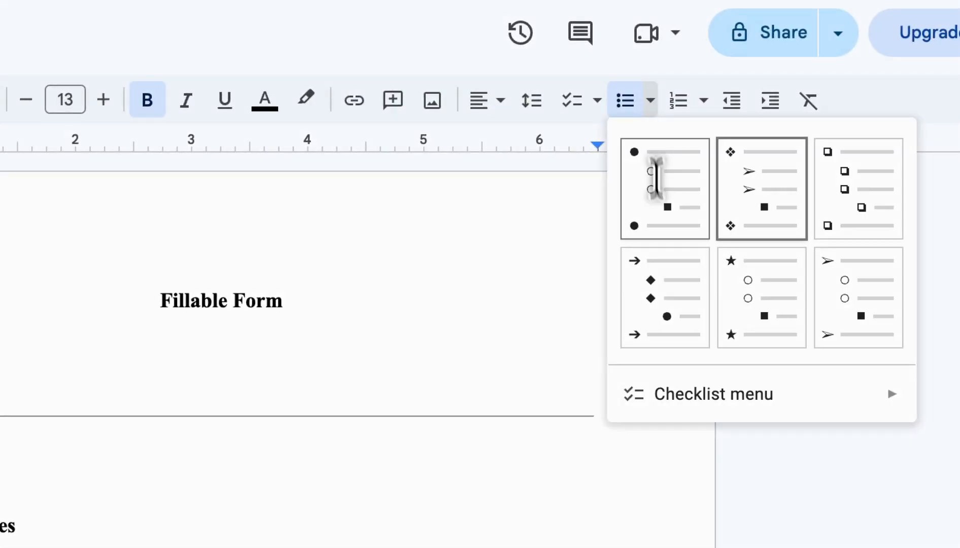
left_click(654, 213)
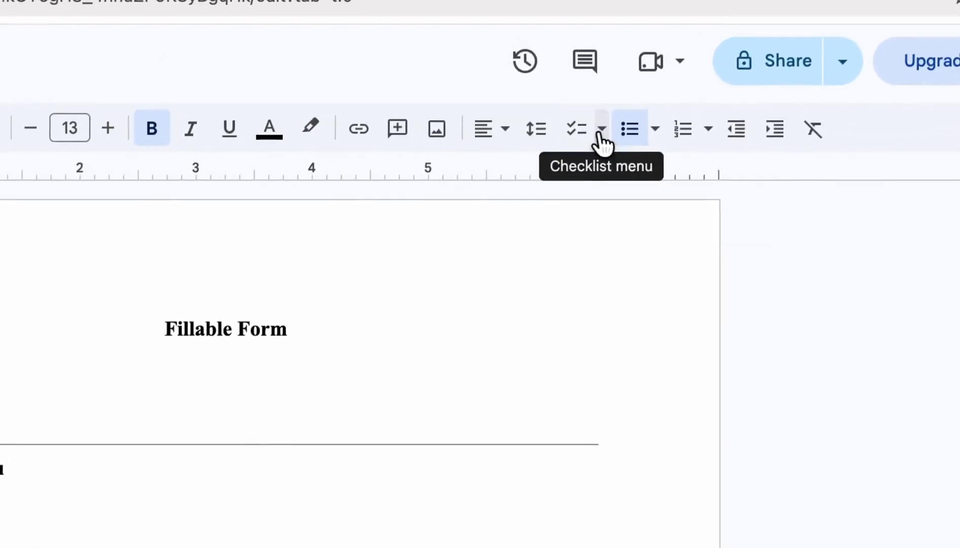
- Turn the list back into a checklist using the style that does not strike through completed items
left_click(632, 67)
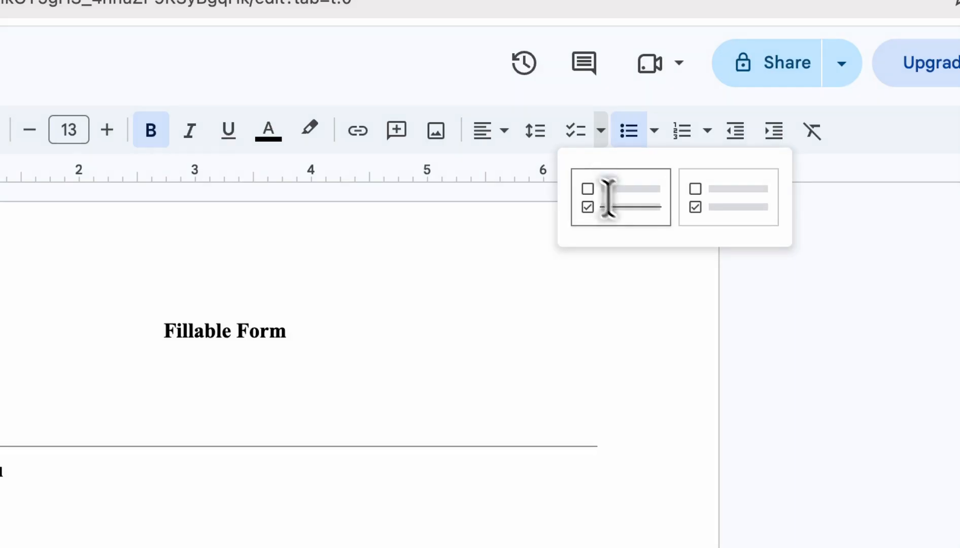
left_click(696, 208)
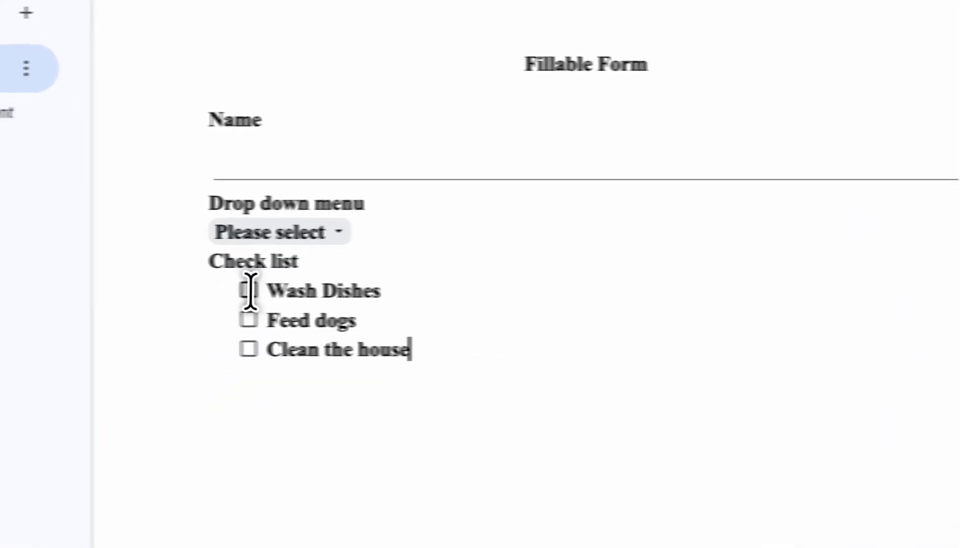
- Test the checkboxes by ticking "Wash Dishes", "Feed dogs" and "Clean the house", and clear all three again
left_click(216, 303)
left_click(216, 332)
left_click(314, 348)
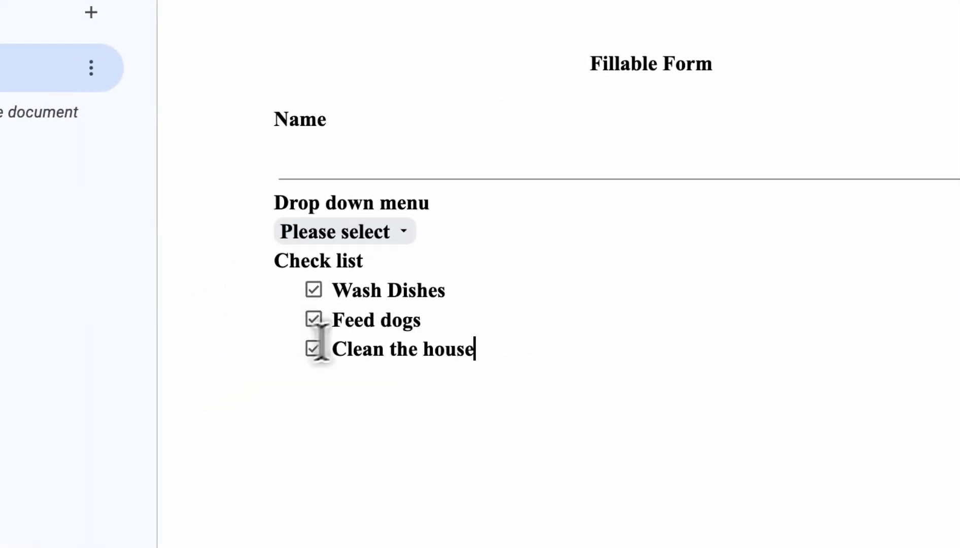
left_click(312, 348)
left_click(313, 320)
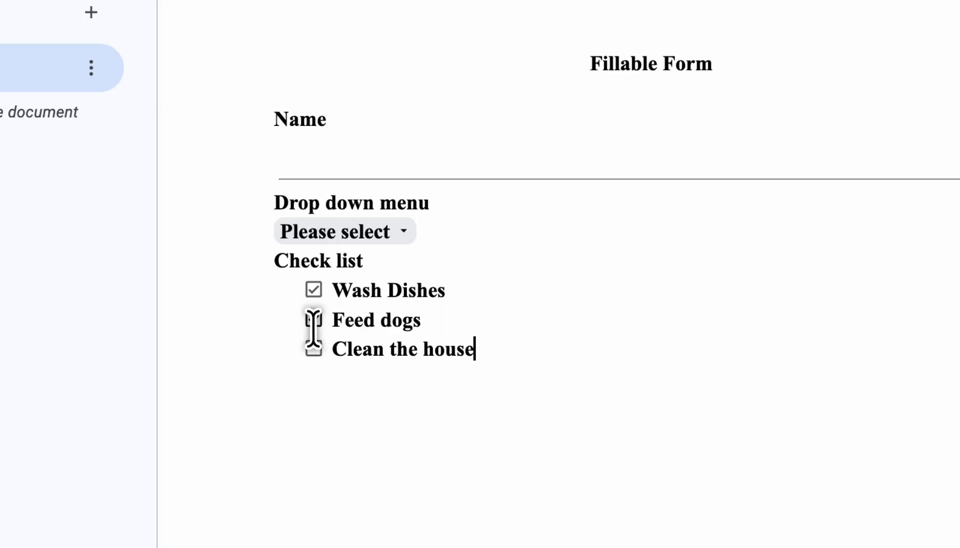
left_click(313, 290)
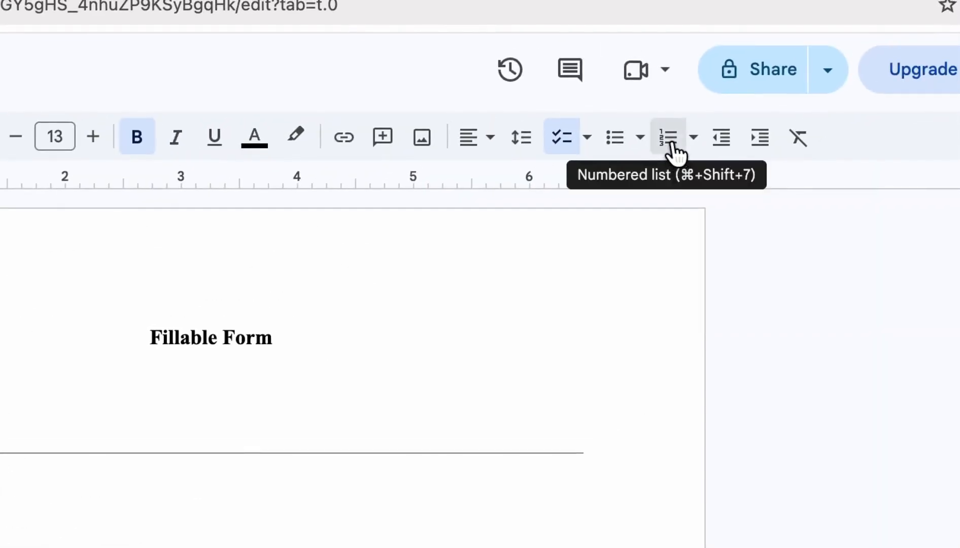
- Convert the items under "Check list" into a numbered list
left_click(669, 151)
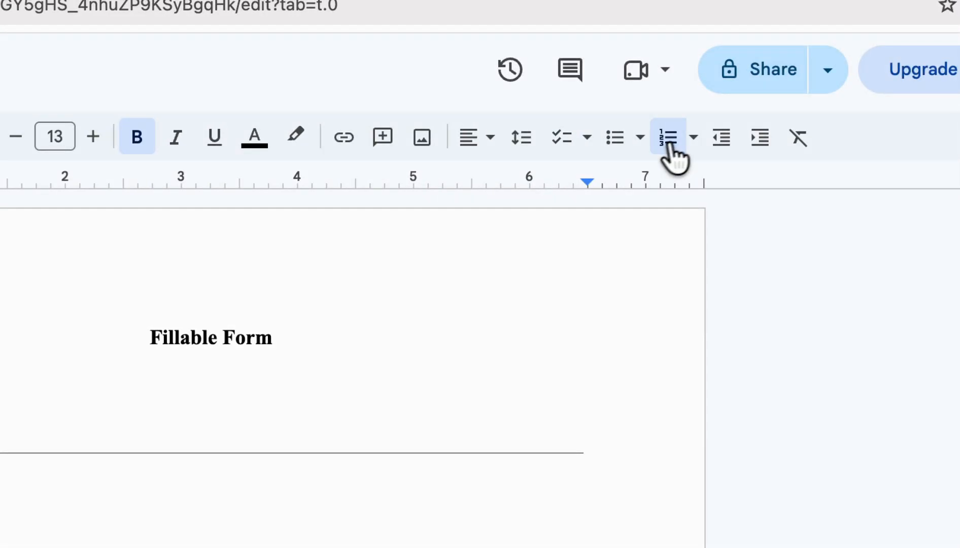